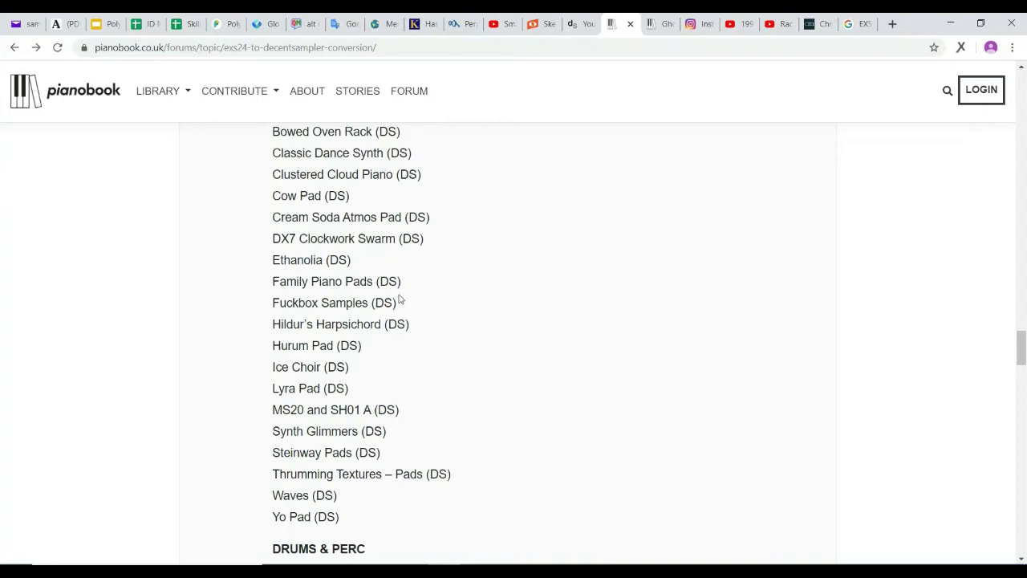
Copy the name Family Piano Pads from the forum's instrument list and search Pianobook for it from the Ghost Piano page.
left_click_drag(373, 279, 267, 284)
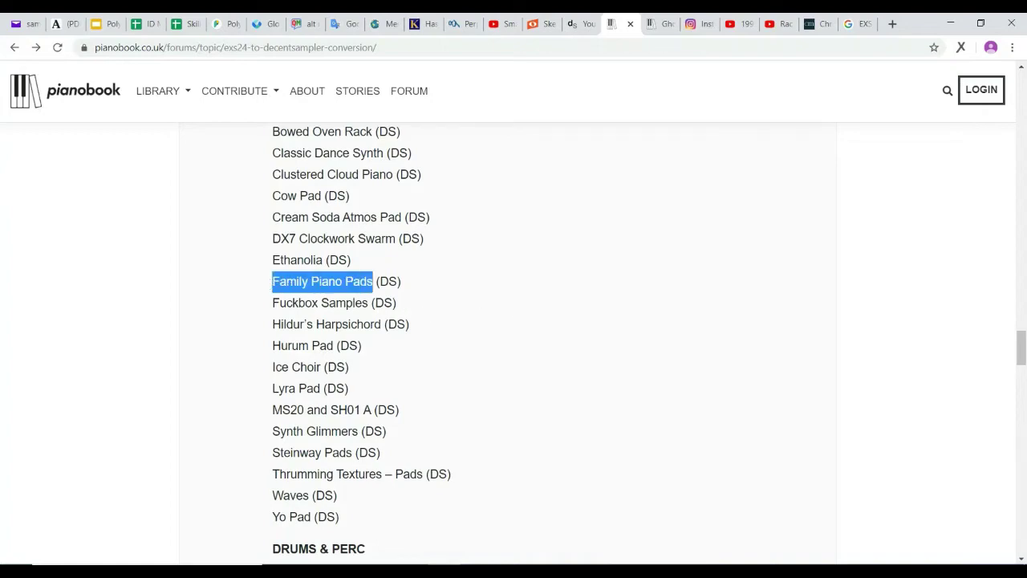
right_click(295, 278)
left_click(317, 290)
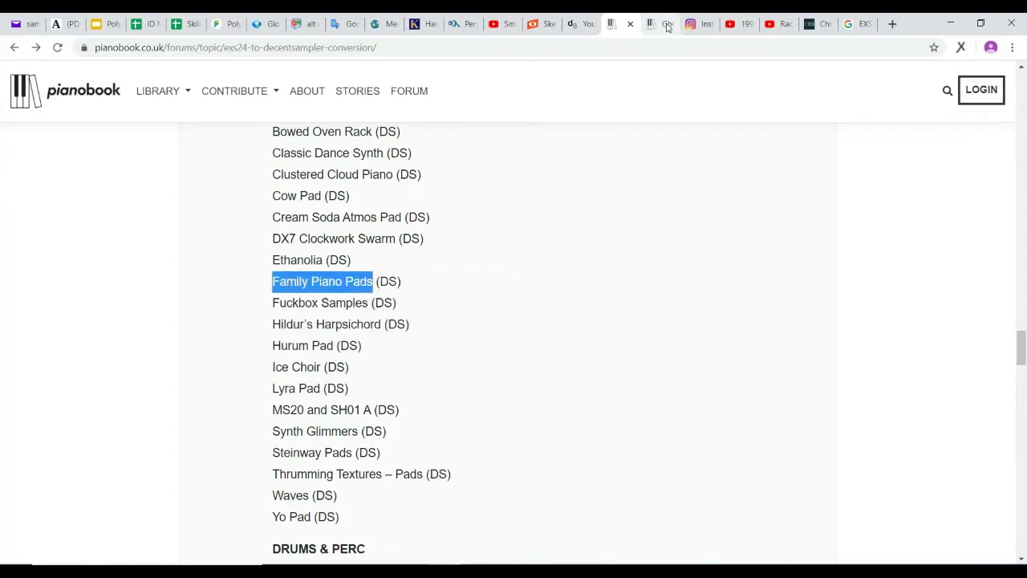
left_click(666, 27)
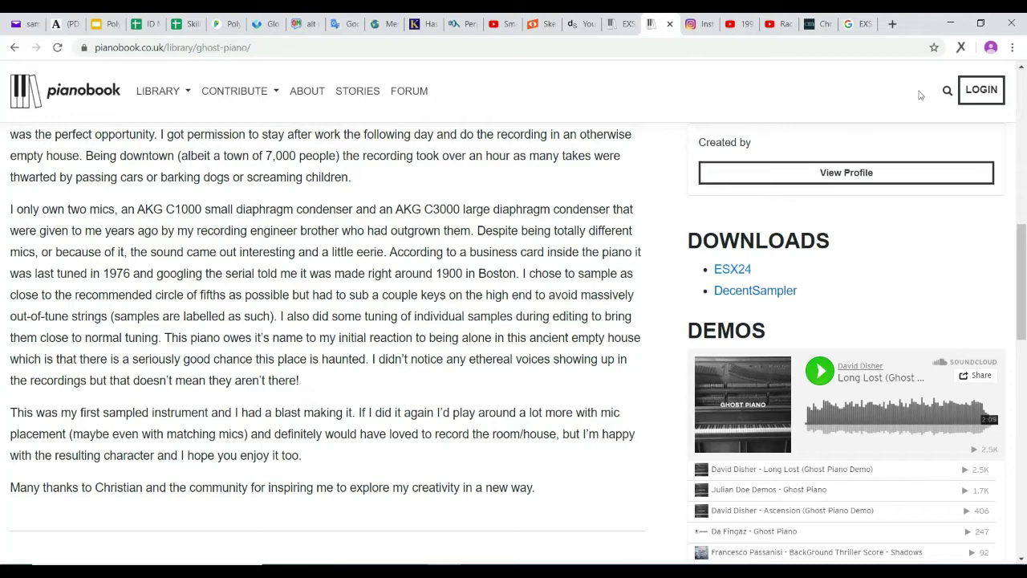
left_click(947, 93)
left_click(534, 149)
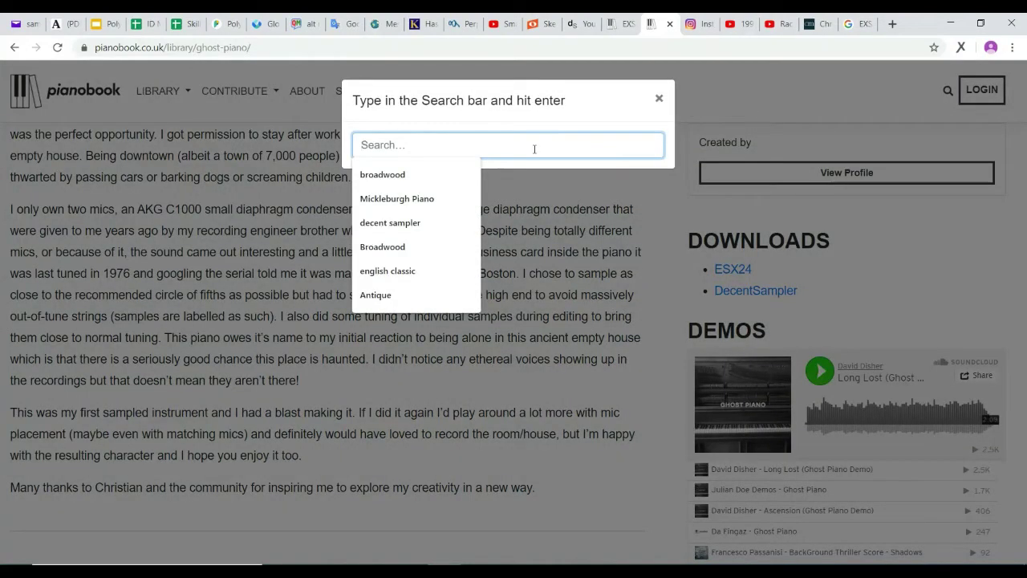
key("ctrl+v")
key("Return")
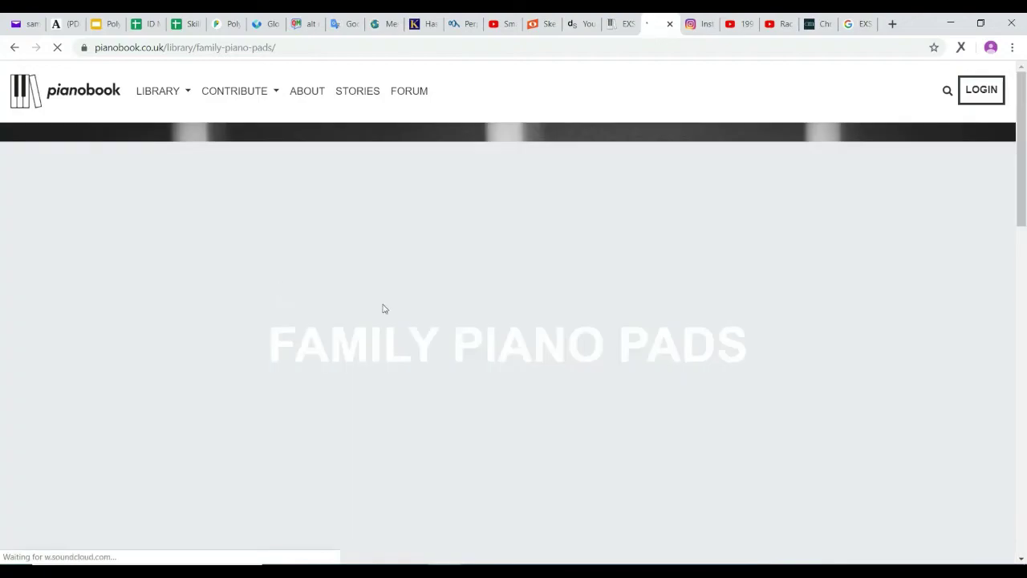
Examine the story, download options and demos on the Family Piano Pads page.
scroll(390, 307, "down", 6)
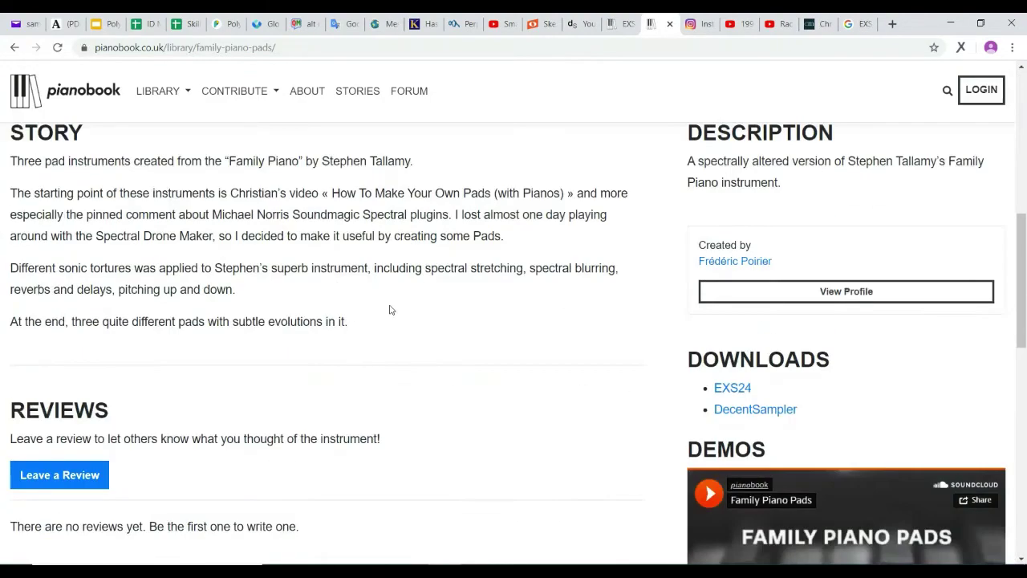
scroll(390, 310, "down", 3)
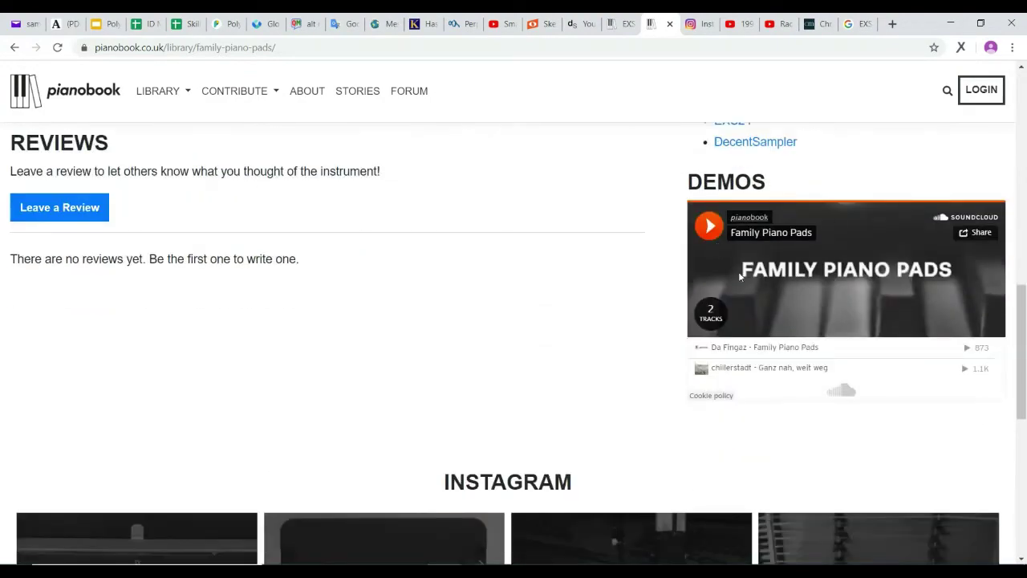
scroll(508, 280, "up", 2)
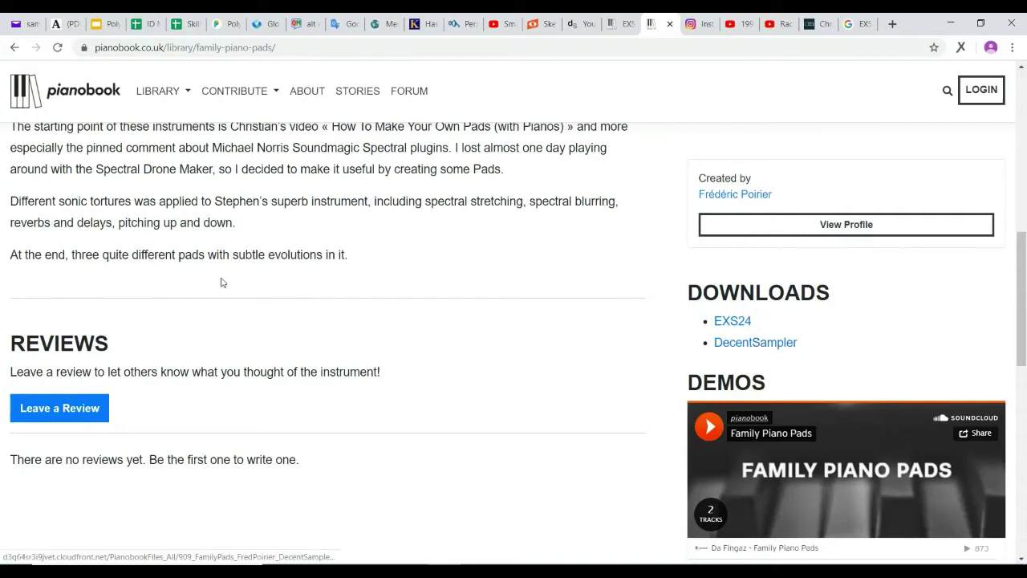
scroll(408, 198, "up", 1)
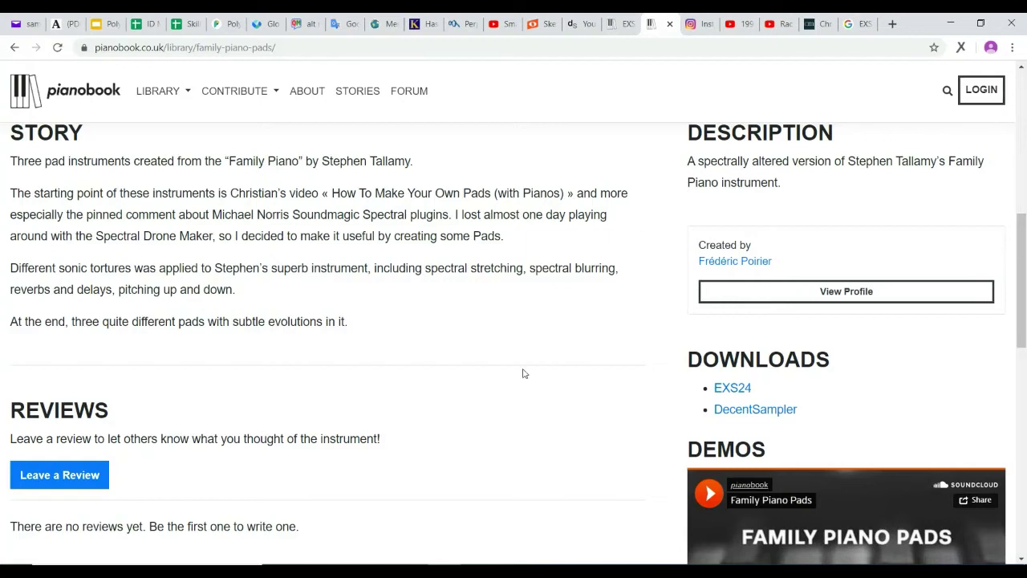
Inspect the English Classic (DS) folder inside VST on Local Disk (D:) in File Explorer, and close the window.
left_click(345, 564)
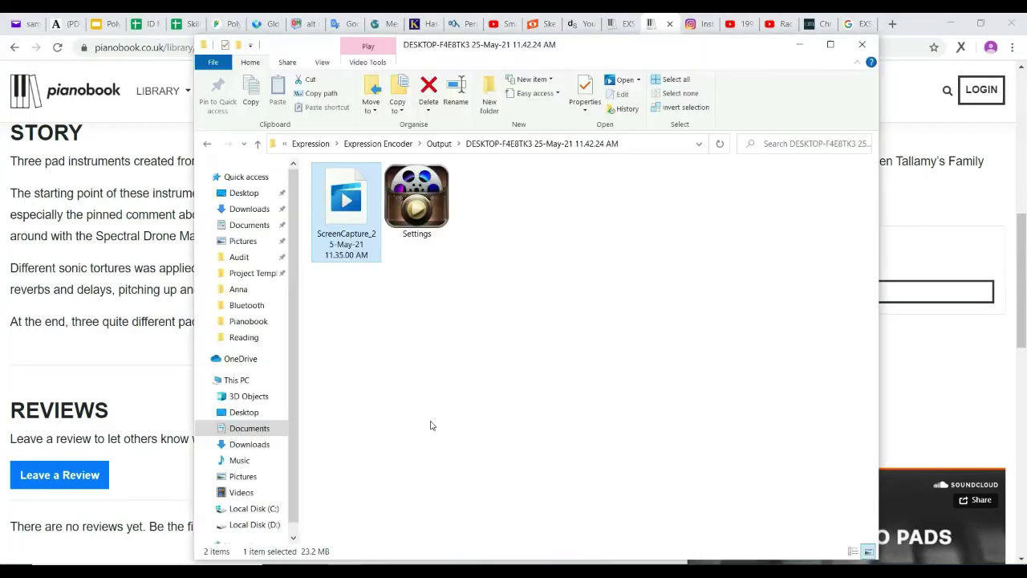
left_click(253, 524)
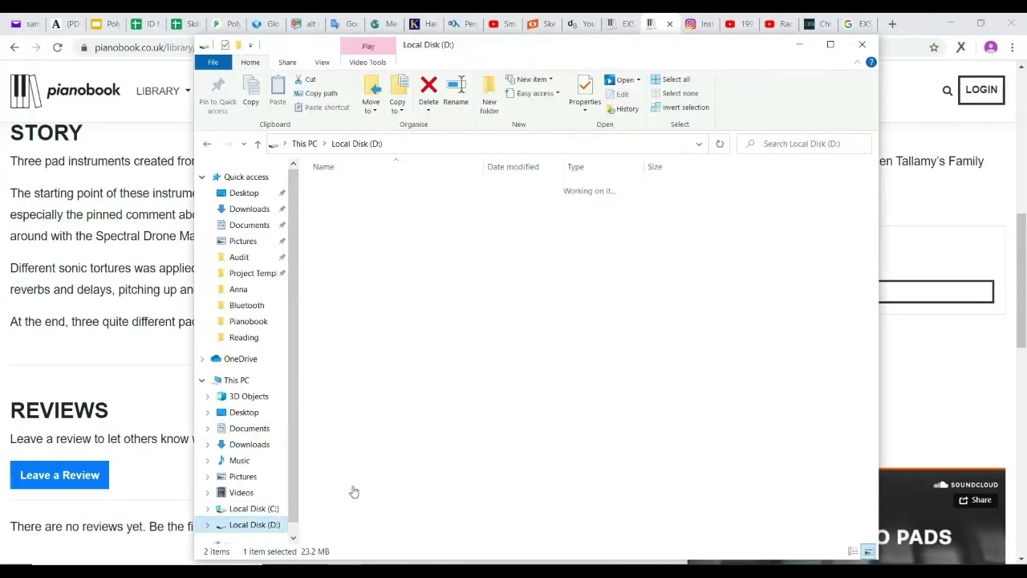
scroll(381, 464, "down", 1)
double_click(341, 505)
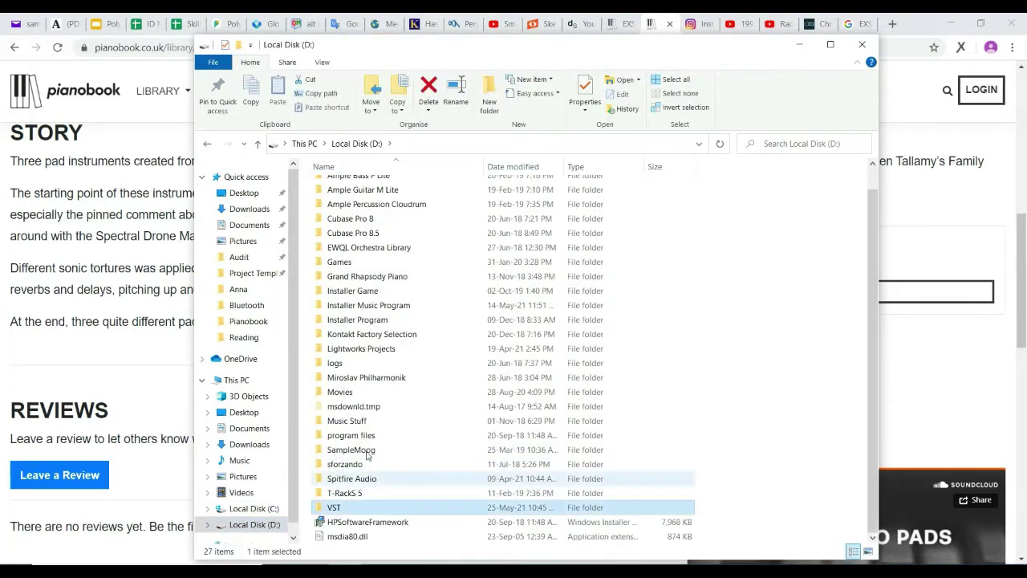
double_click(364, 263)
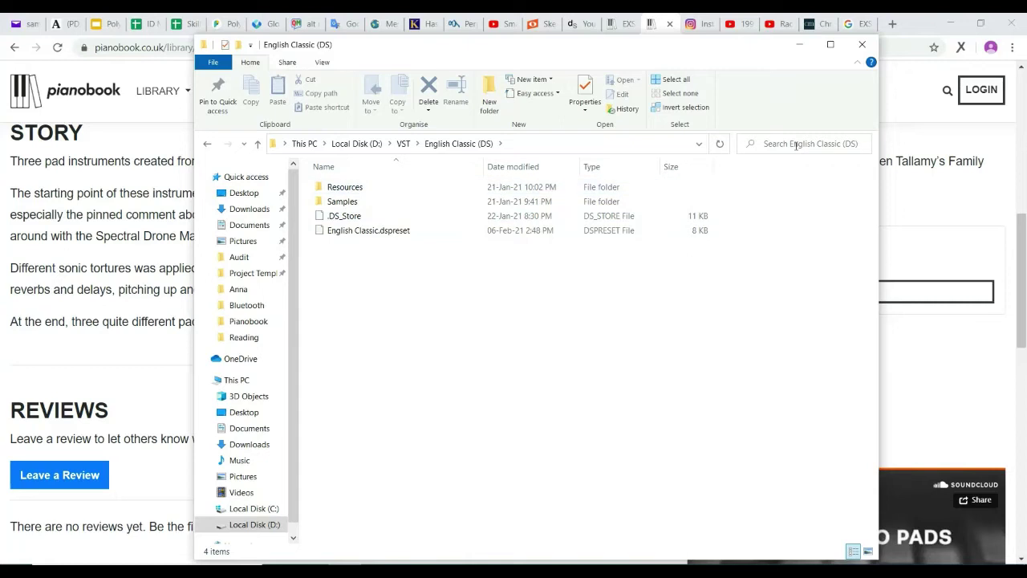
left_click(865, 49)
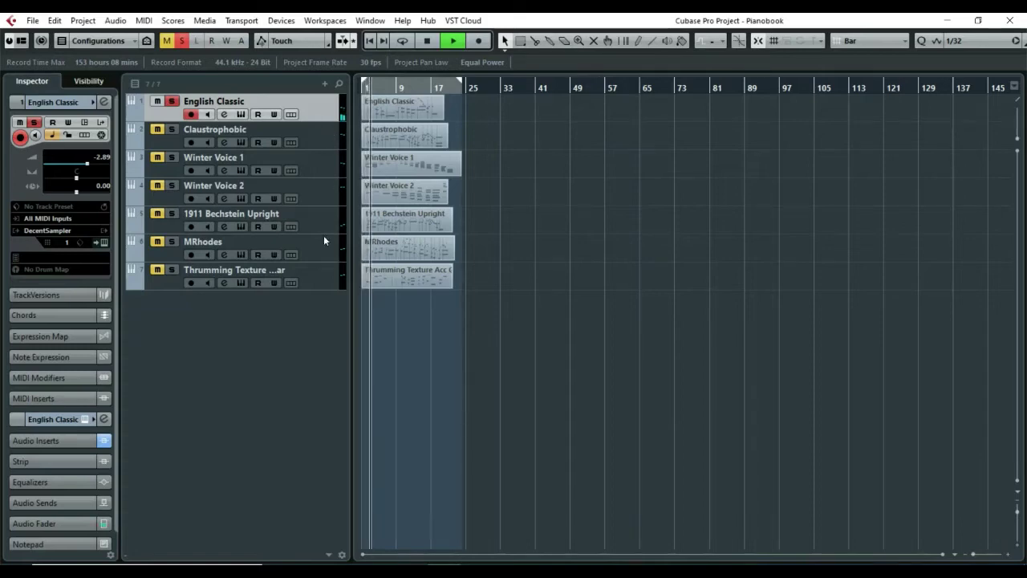
Play the soloed English Classic track in Cubase with its instrument window shown, and return to the project start.
key("Return")
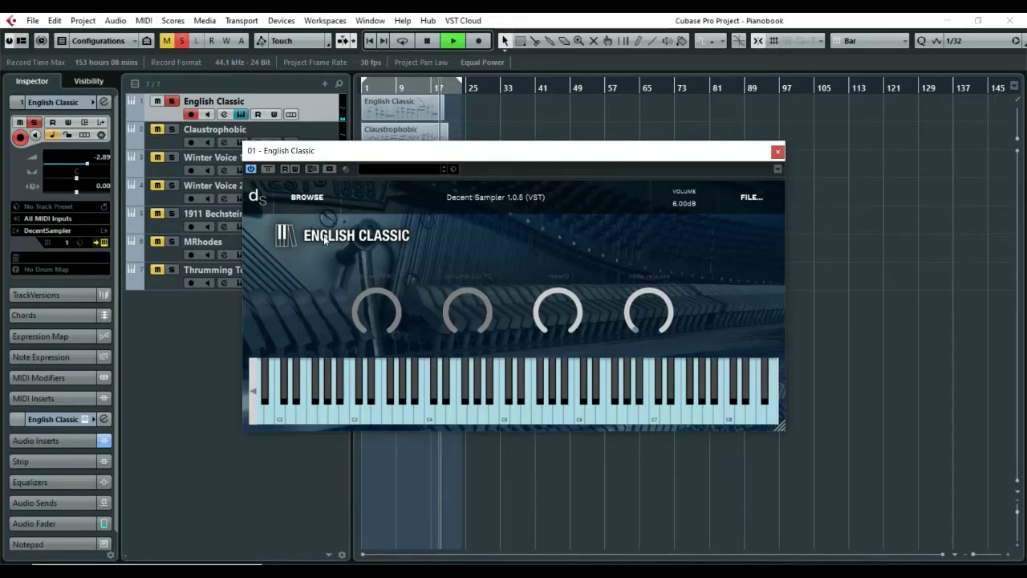
left_click(778, 152)
key("space")
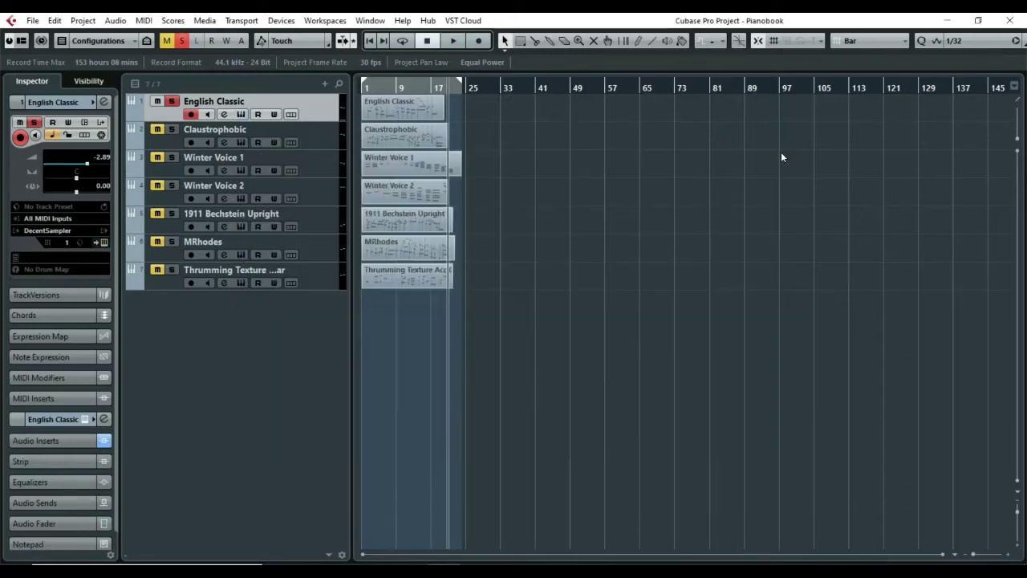
key("Home")
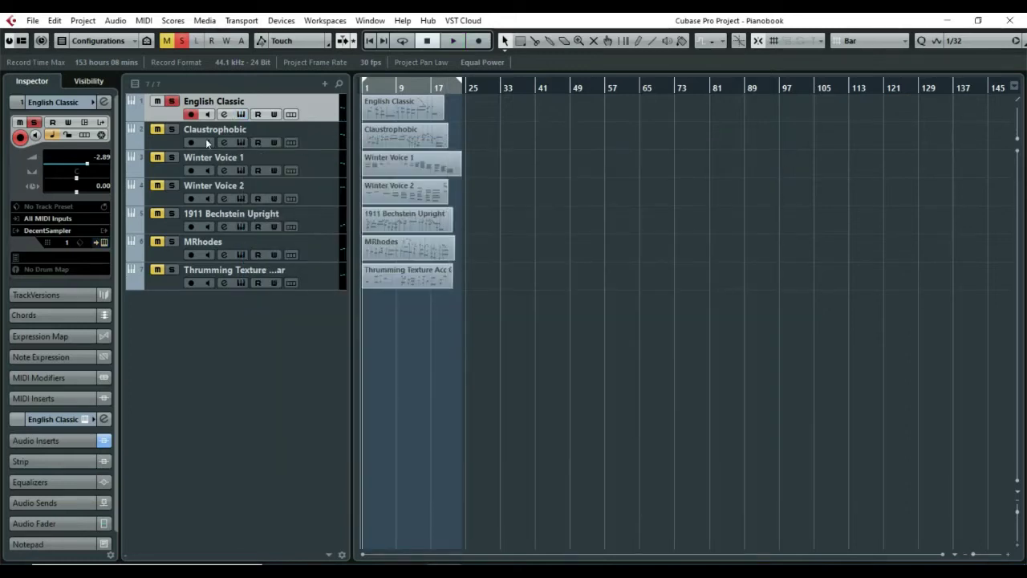
Solo the Claustrophobic track instead of English Classic and play it through with its DecentSampler instrument window open.
left_click(173, 102)
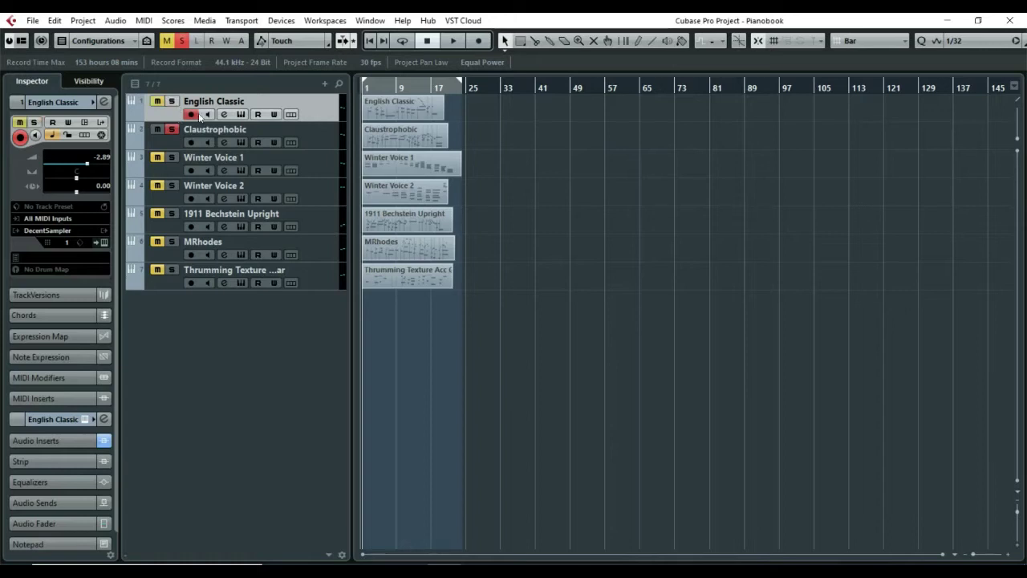
left_click(321, 133)
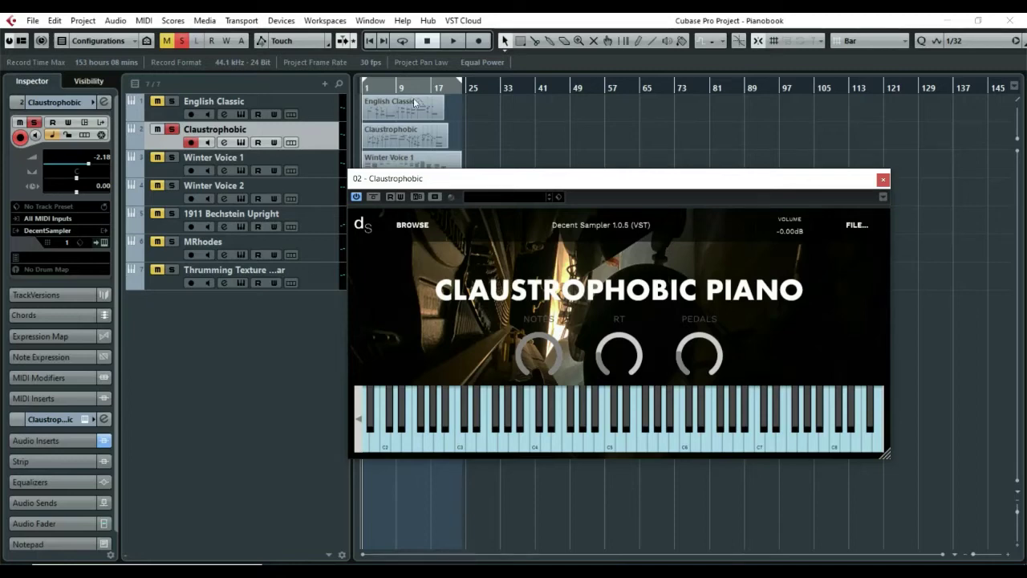
left_click(402, 140)
key("space")
key("space")
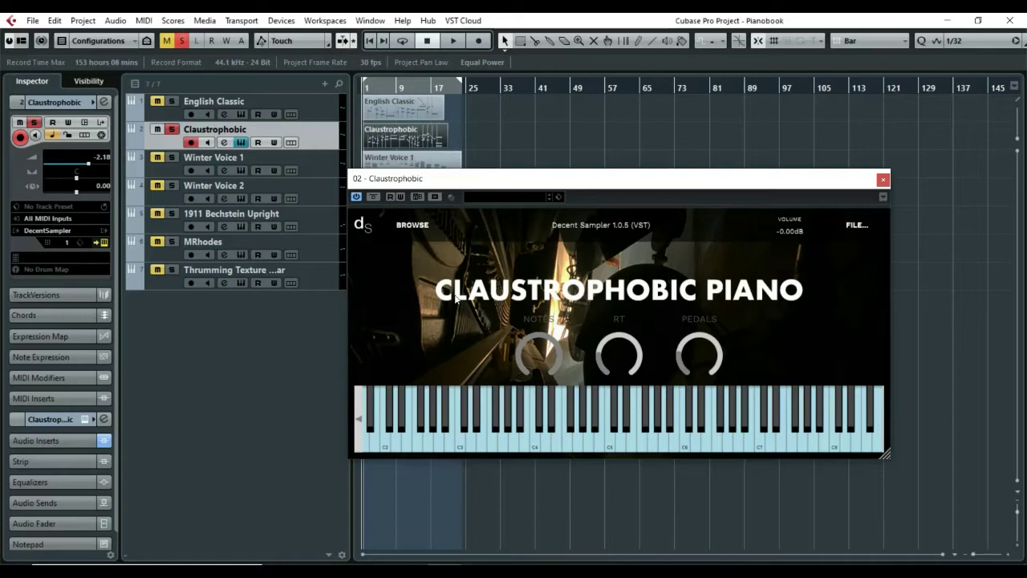
key("space")
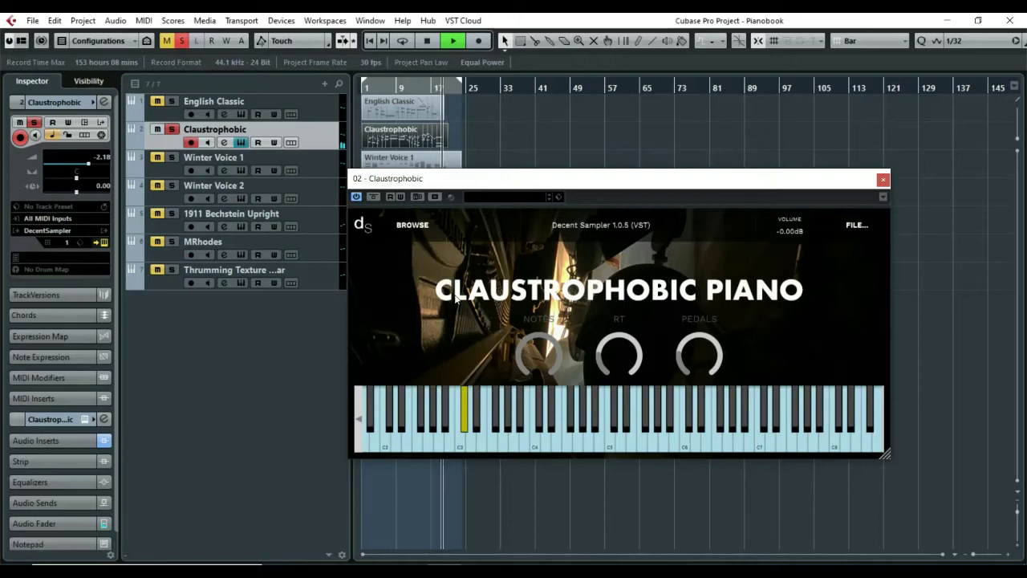
key("Escape")
key("space")
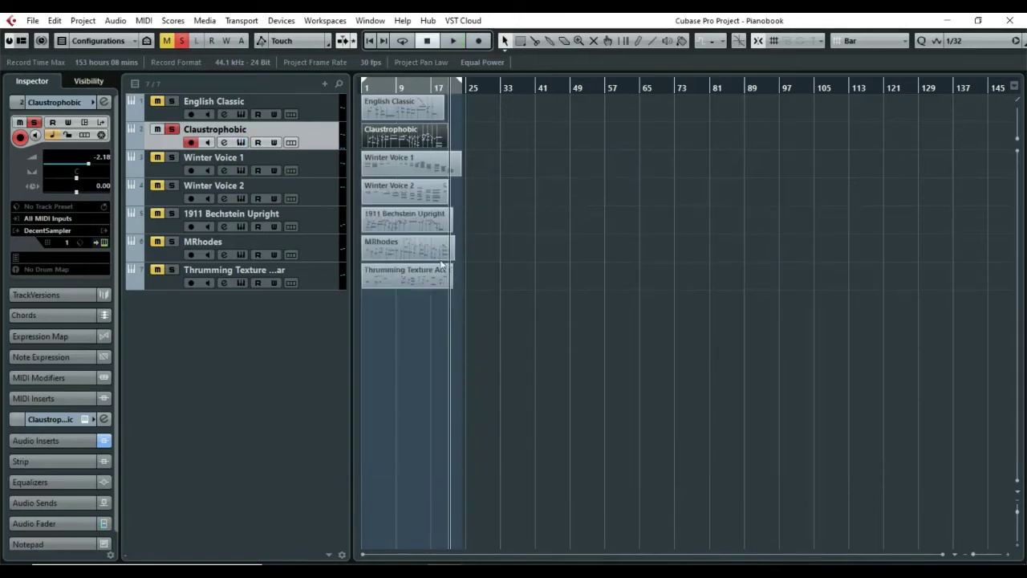
Solo the Winter Voice 1 track instead of Claustrophobic and return to the project start.
left_click(325, 164)
left_click(171, 130)
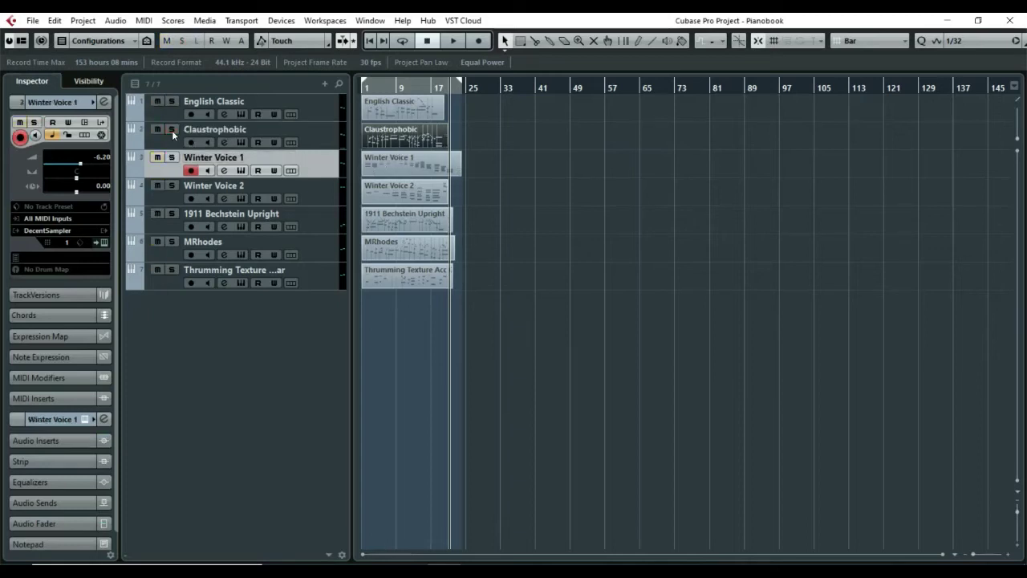
left_click(171, 158)
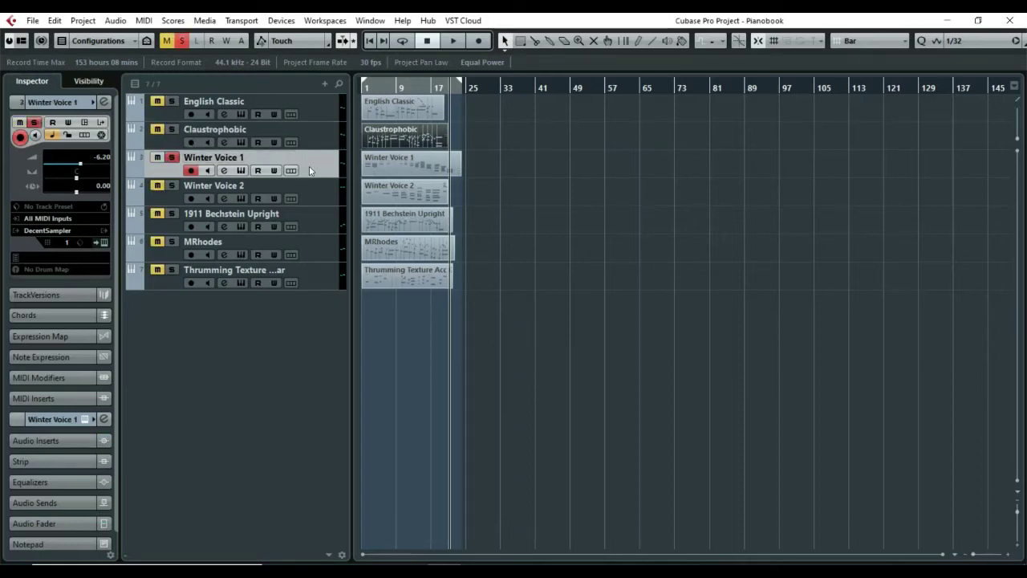
key("Home")
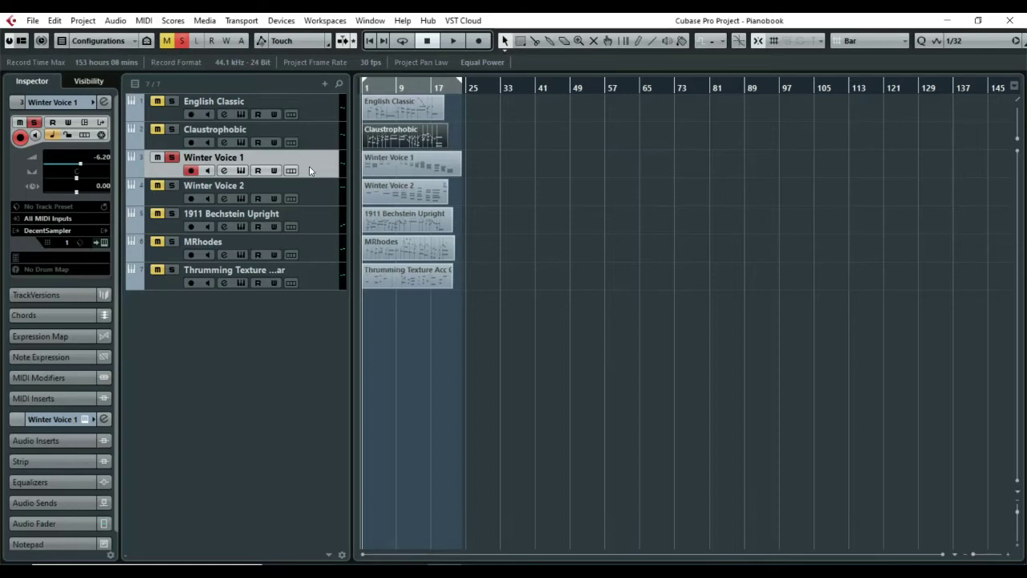
Run a recording pass on Winter Voice 1 with its instrument window open and moved clear of the track list and clips.
key("KP_Multiply")
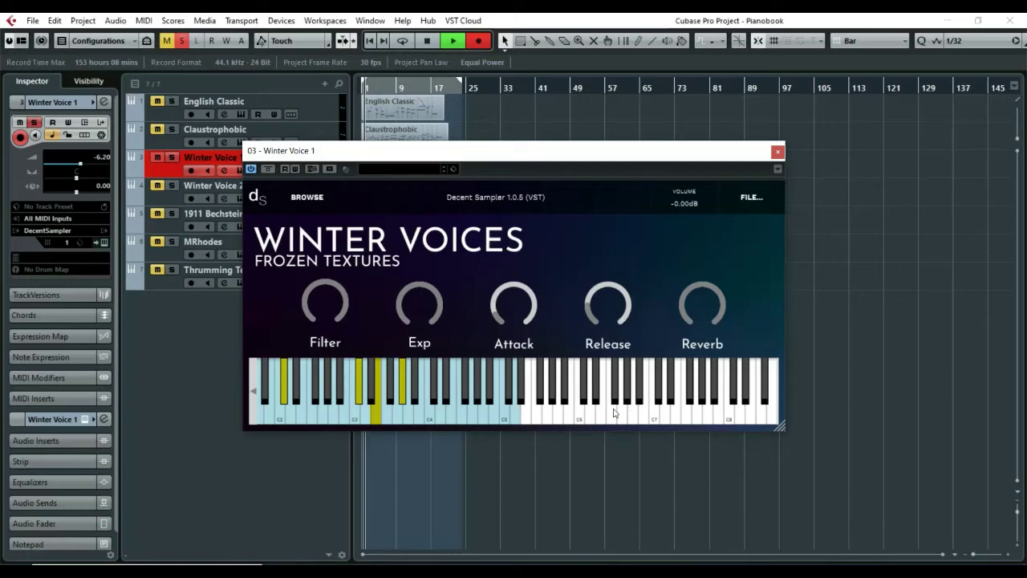
left_click_drag(485, 156, 708, 127)
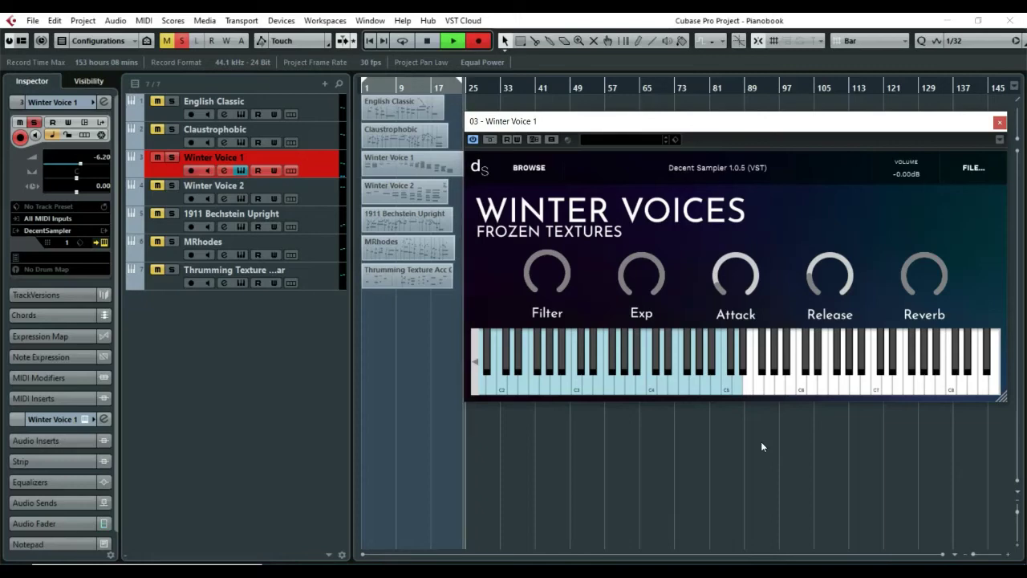
key("space")
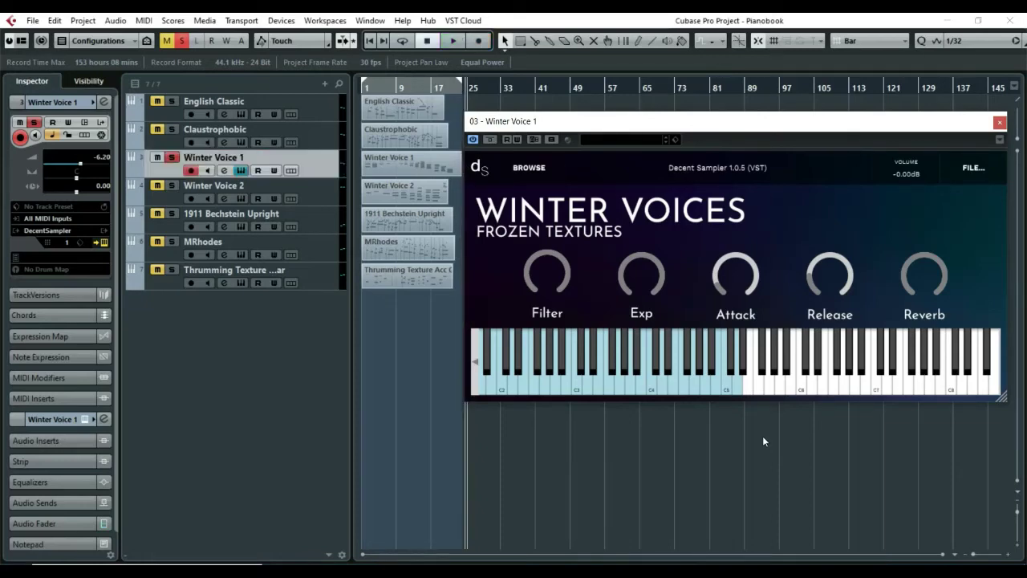
left_click_drag(821, 122, 821, 227)
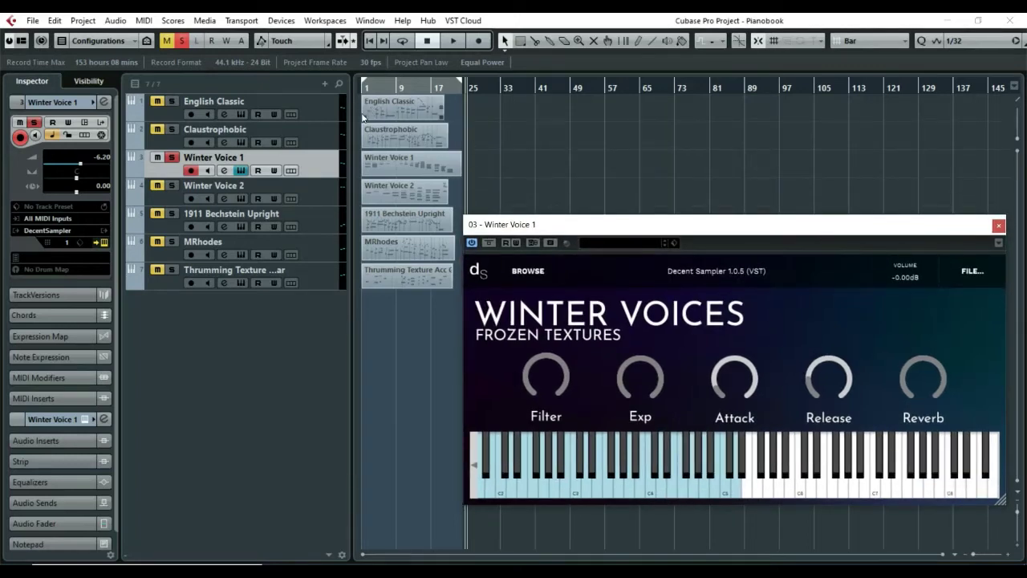
Solo the Winter Voice 2 track and play it with its own instrument window replacing the Winter Voice 1 window.
left_click(176, 198)
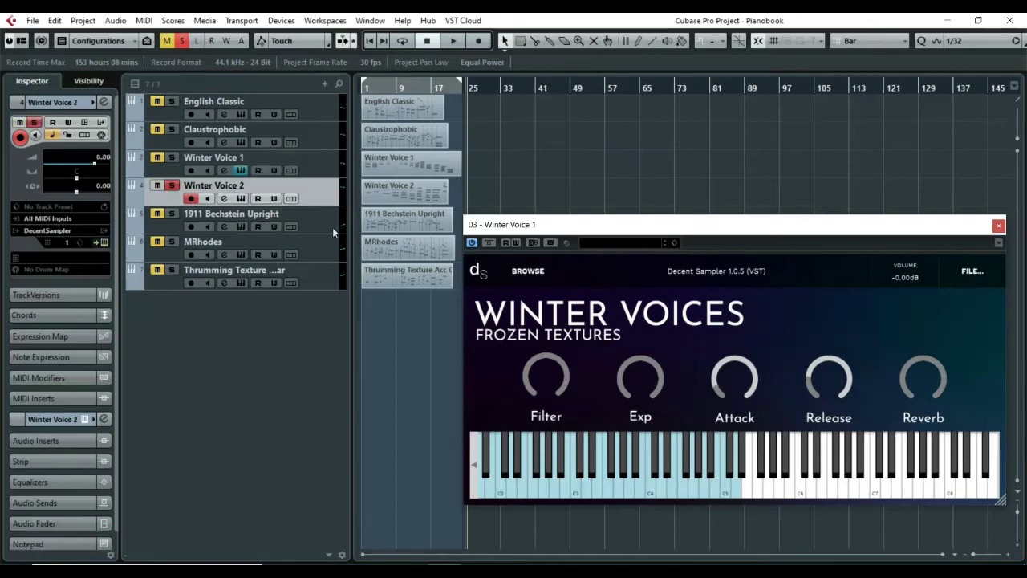
left_click(998, 226)
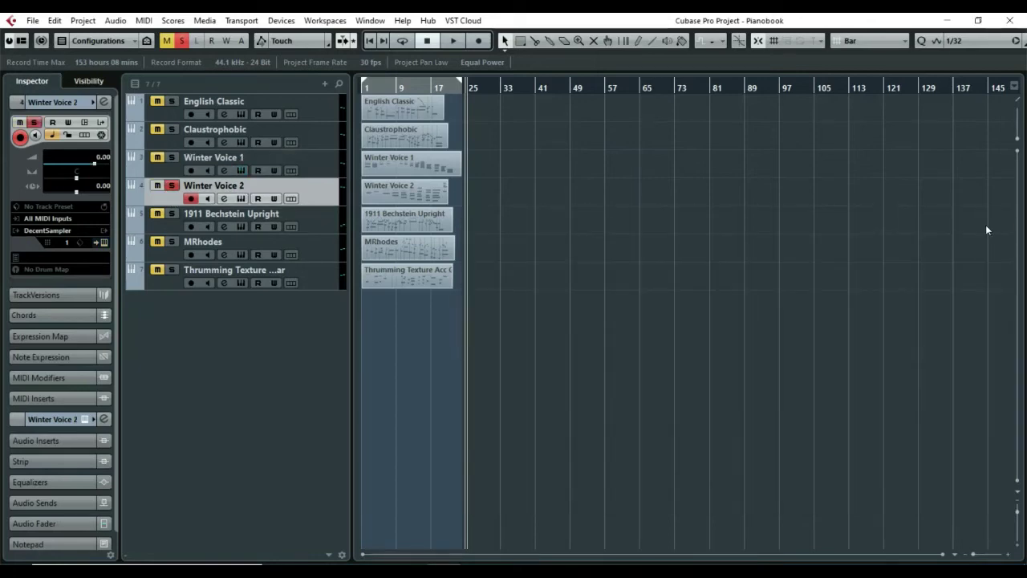
key("Return")
left_click_drag(528, 156, 755, 155)
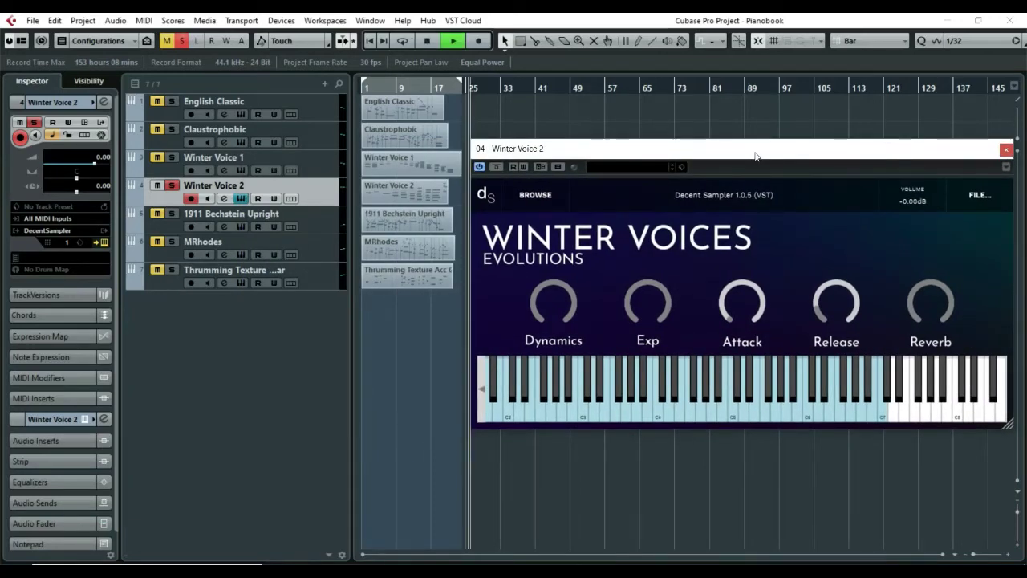
key("space")
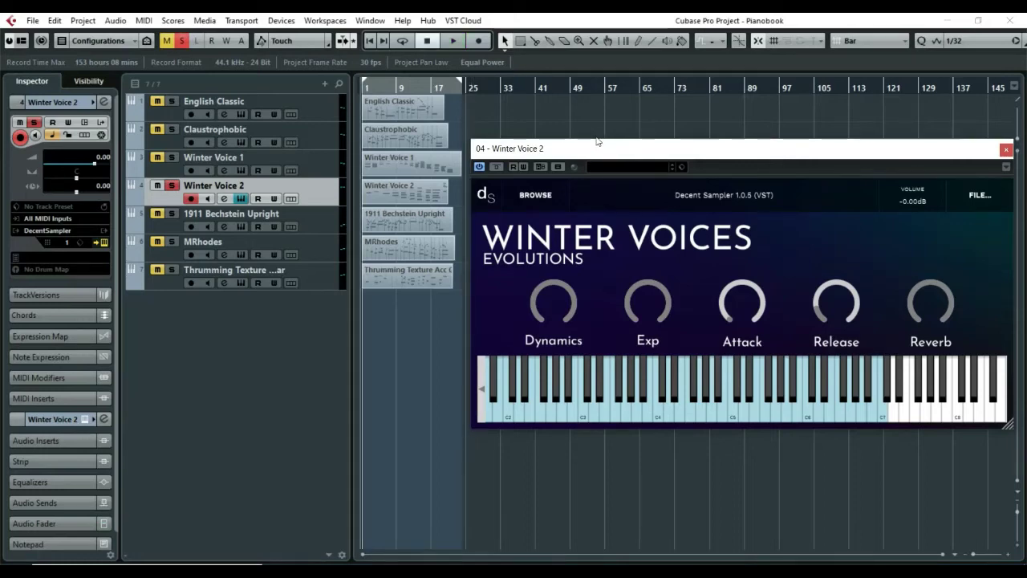
key("space")
Solo the 1911 Bechstein Upright track and play it through with its instrument window replacing Winter Voice 2's, moved clear of the clips.
left_click(173, 215)
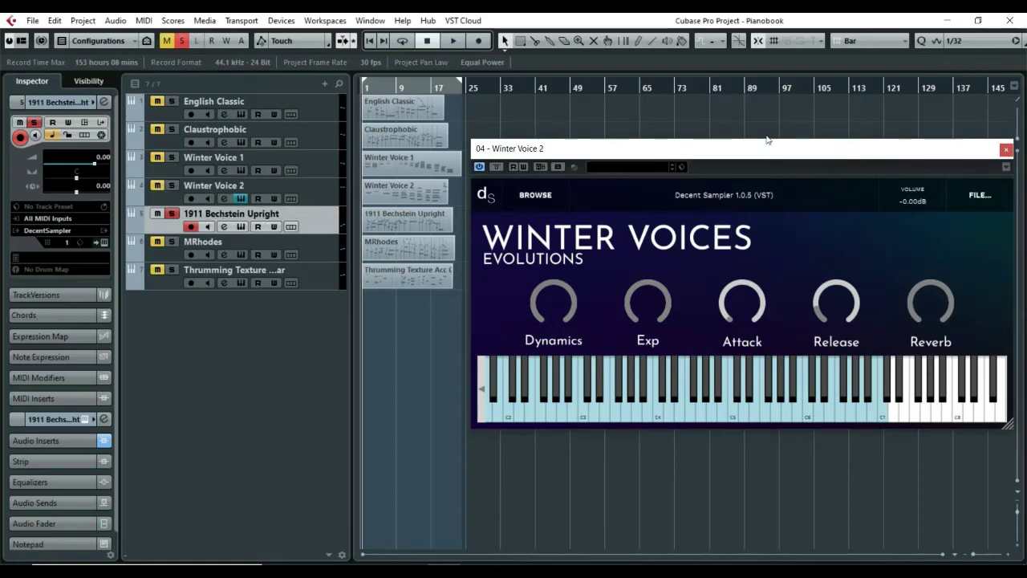
key("ctrl+e")
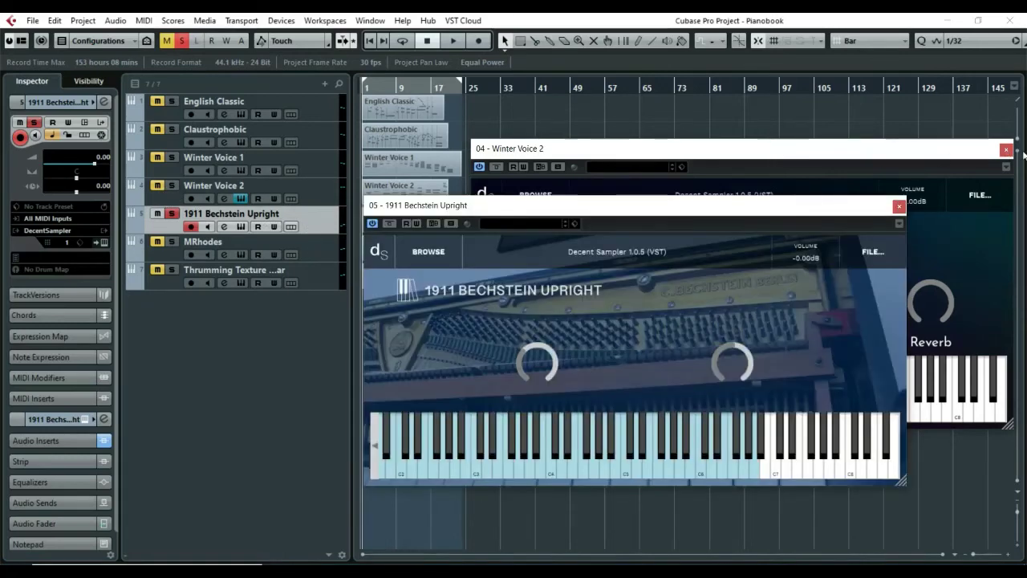
left_click(1006, 151)
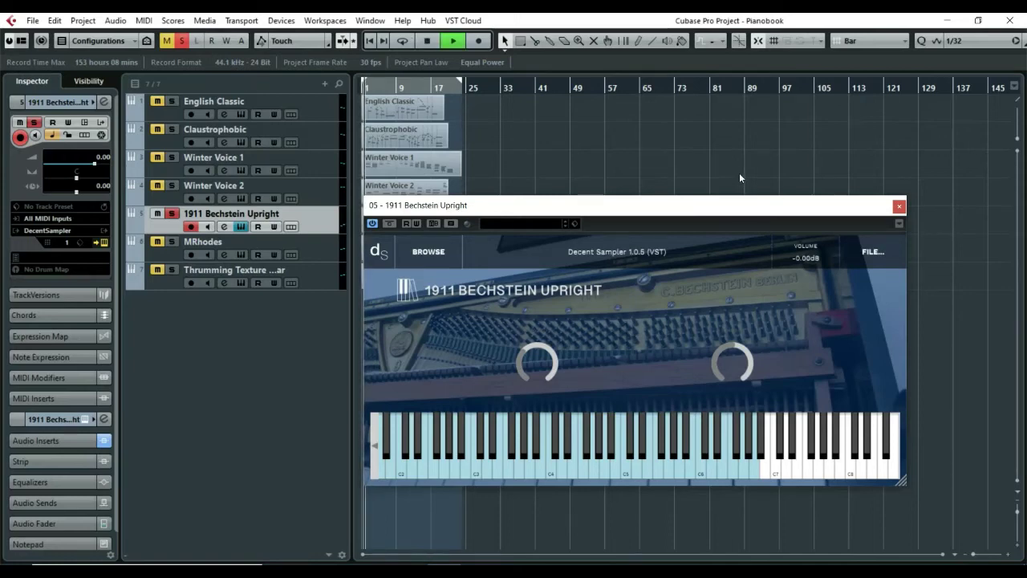
left_click_drag(655, 210, 765, 125)
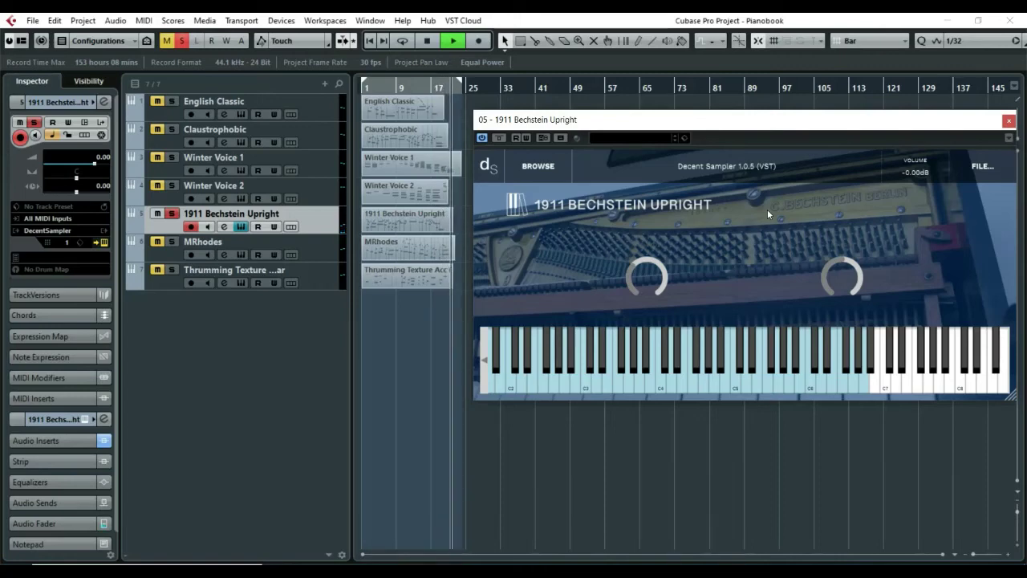
key("space")
key("Escape")
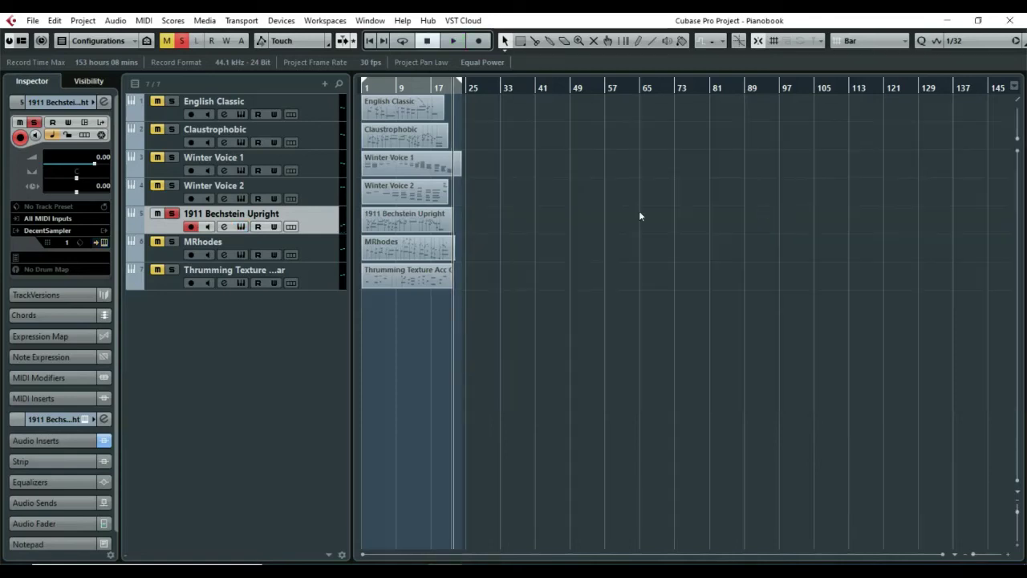
Solo the MRhodes track instead of 1911 Bechstein Upright and play it with its instrument window open and moved clear of the clips.
left_click(172, 214)
left_click(171, 243)
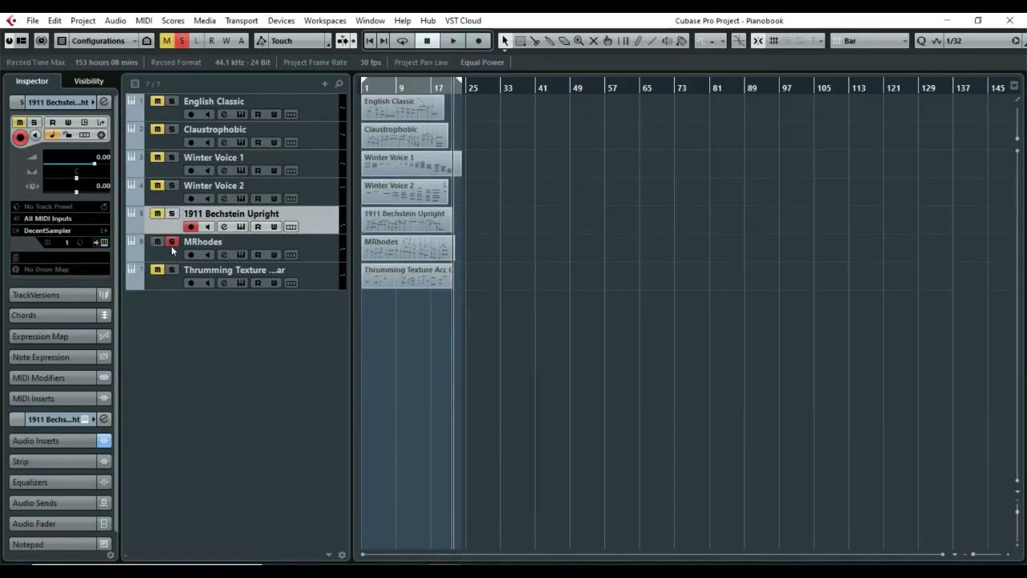
left_click(325, 244)
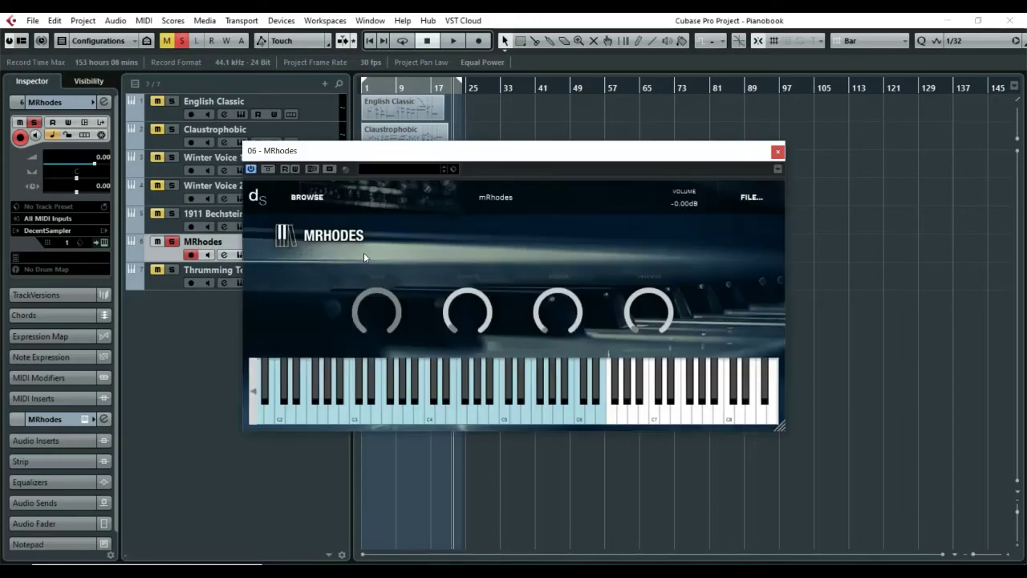
left_click_drag(458, 155, 698, 155)
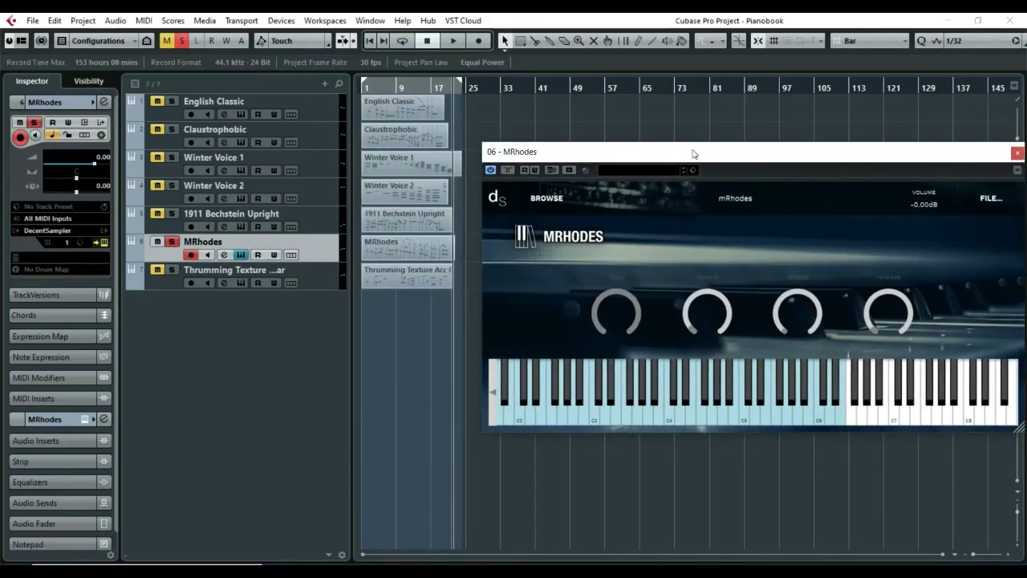
key("space")
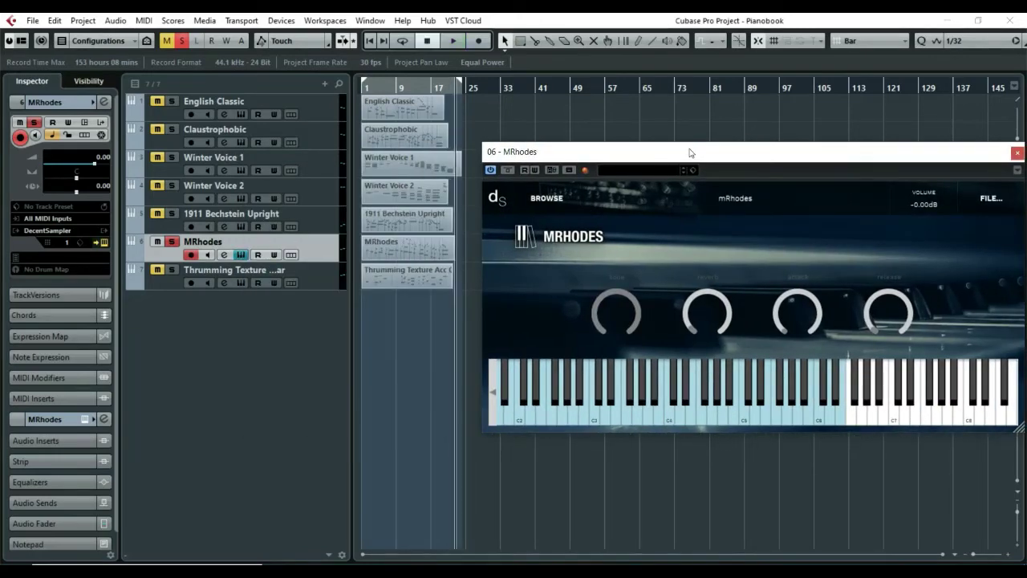
key("space")
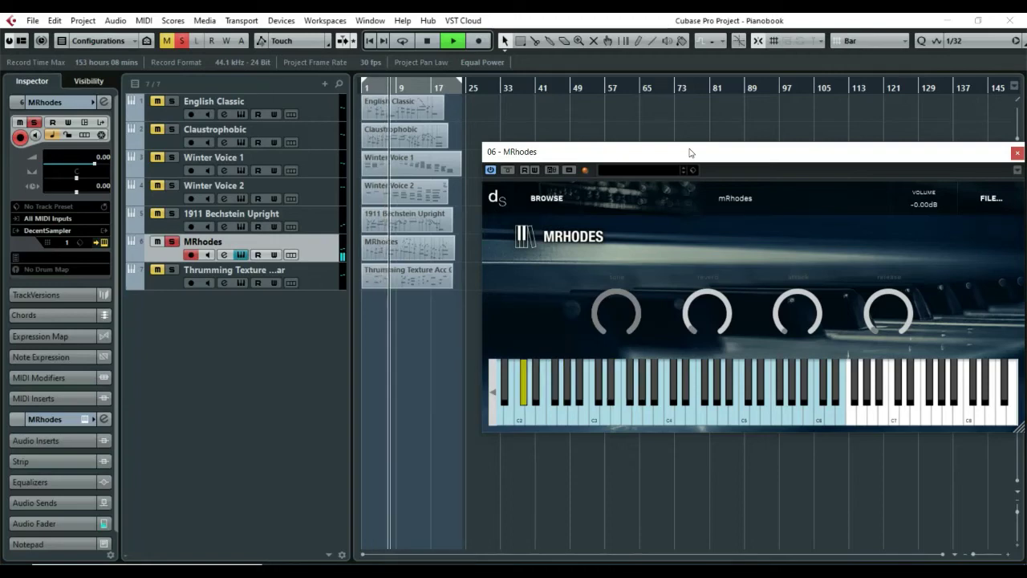
Shift the MRhodes on-screen keyboard to its lower octaves to check the playable range, and close the instrument window.
left_click(493, 393)
left_click(492, 392)
left_click(493, 393)
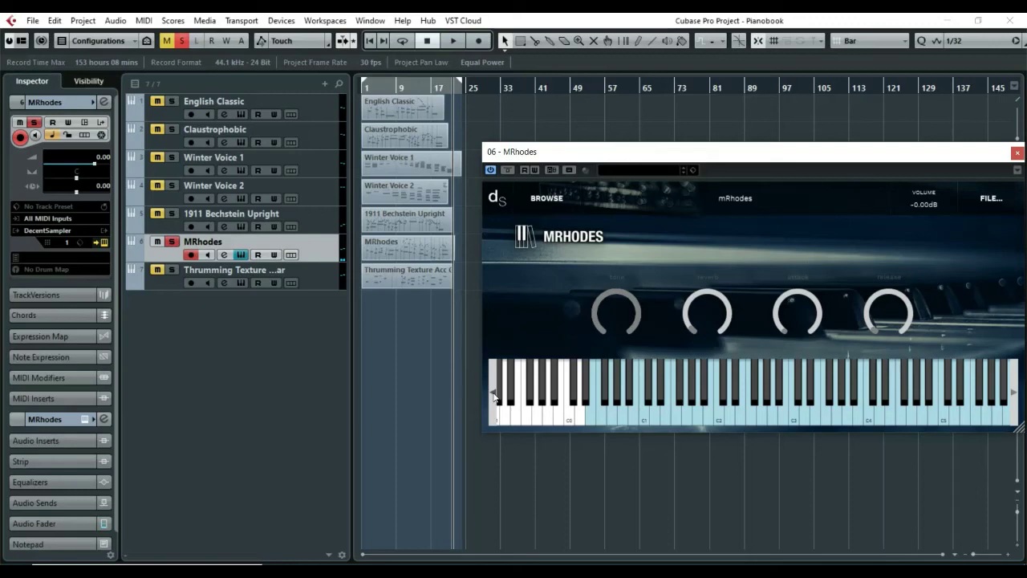
key("Escape")
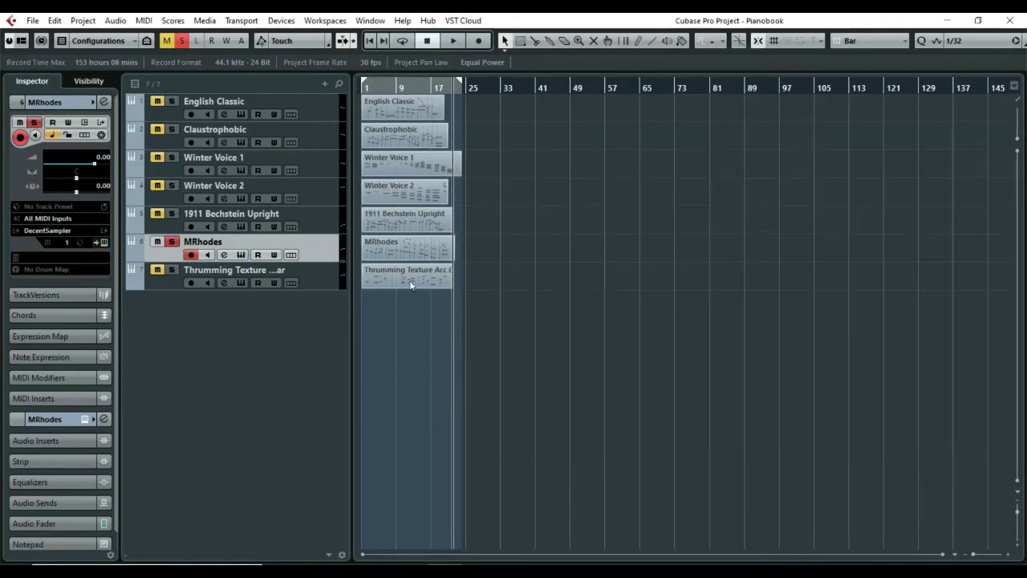
Solo the Thrumming Texture Acc Guitar track instead of MRhodes and play it with its instrument window moved clear of the track list.
left_click(171, 242)
left_click(171, 270)
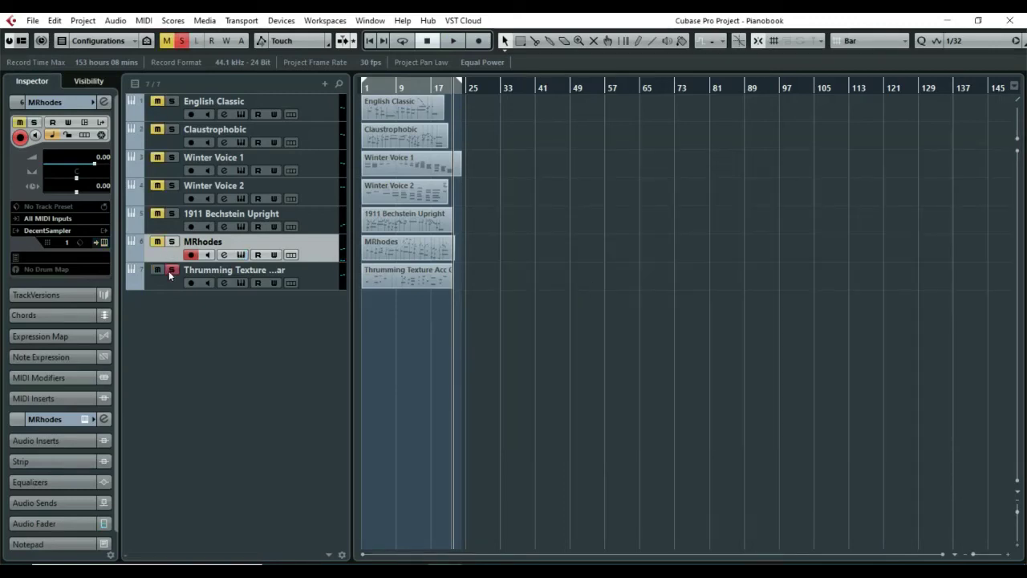
left_click(171, 280)
key("ctrl+e")
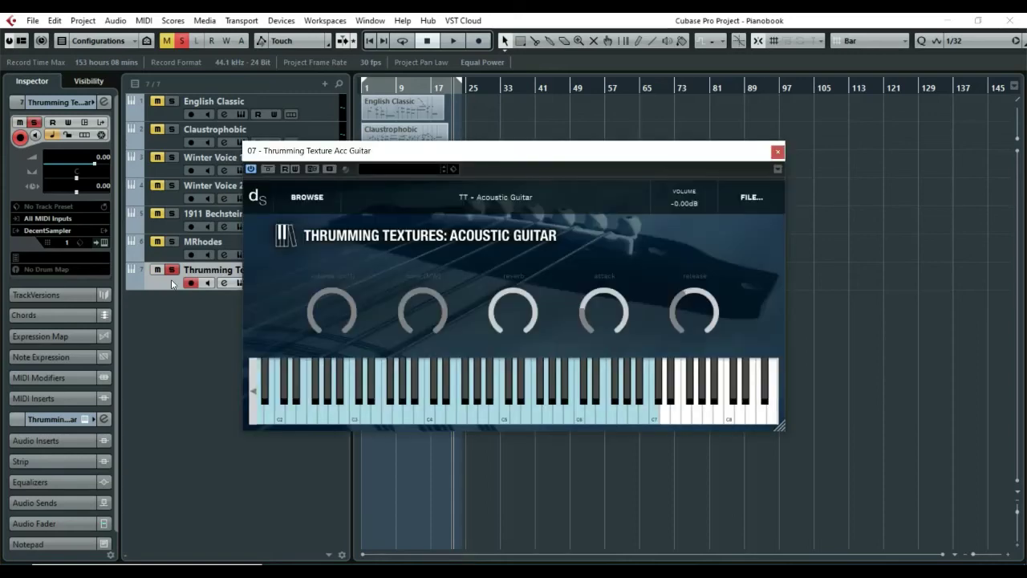
left_click_drag(557, 166, 574, 170)
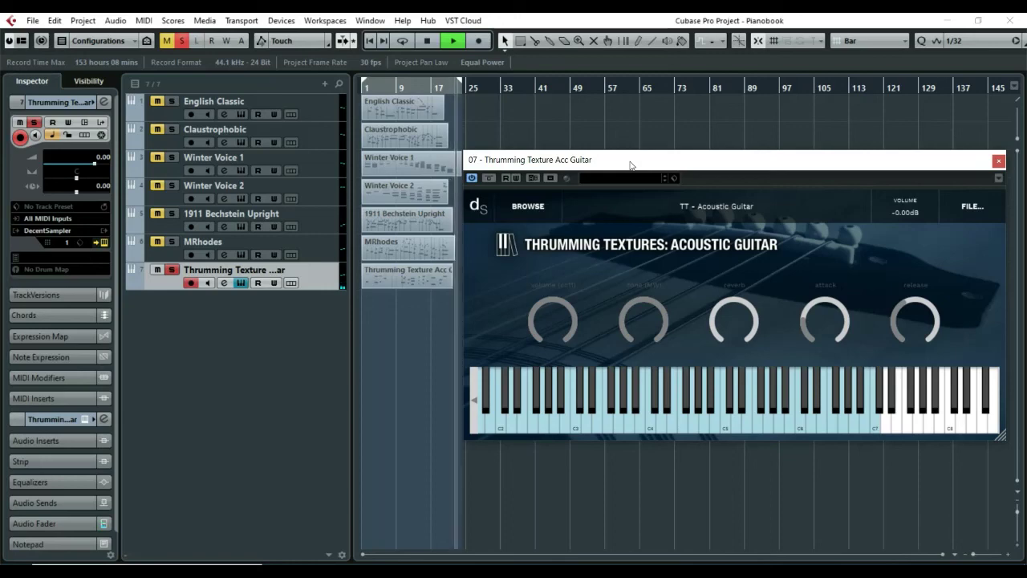
Stop the Thrumming Texture playback and clear the track's solo, closing its instrument window.
key("space")
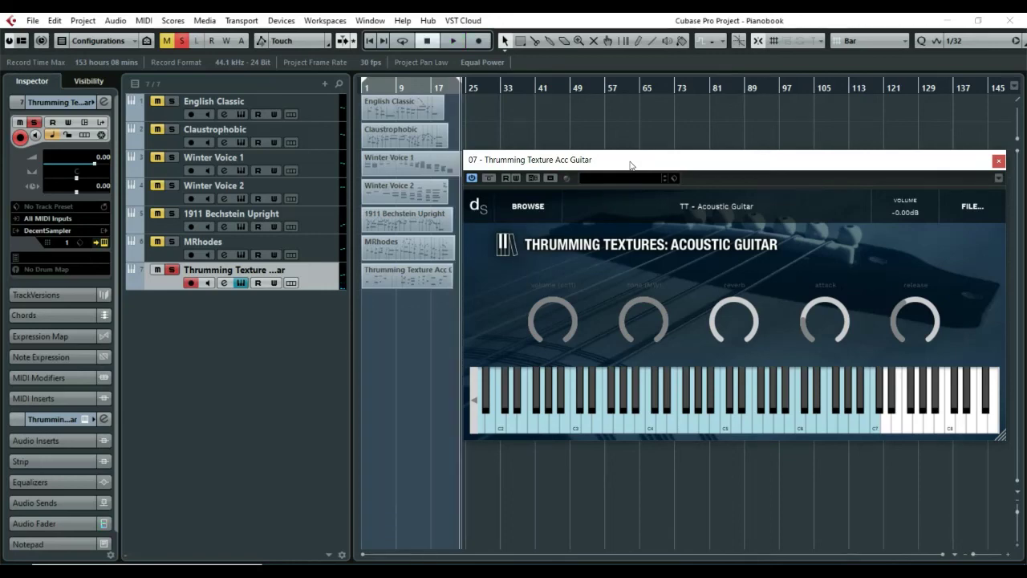
left_click(170, 271)
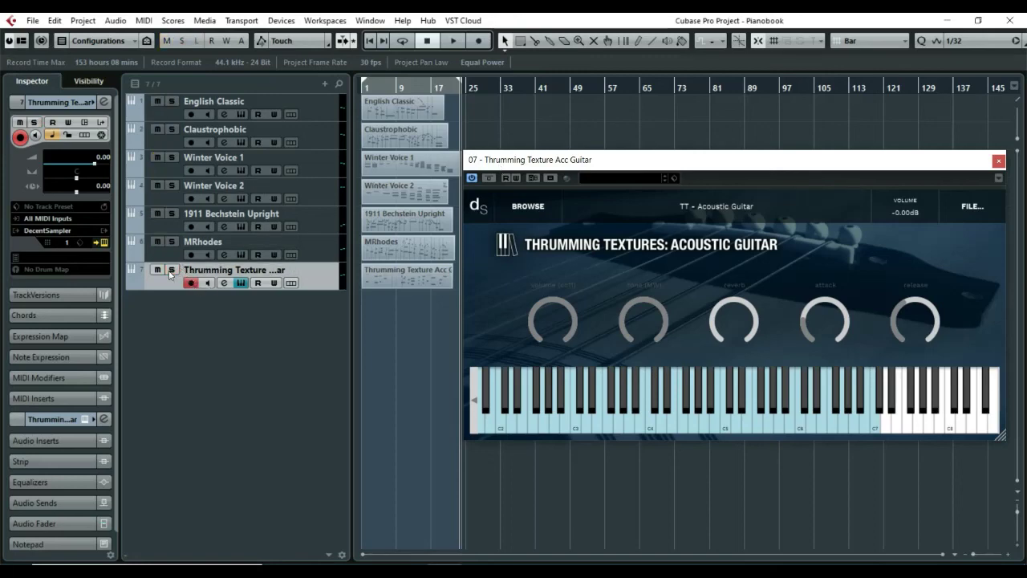
key("Escape")
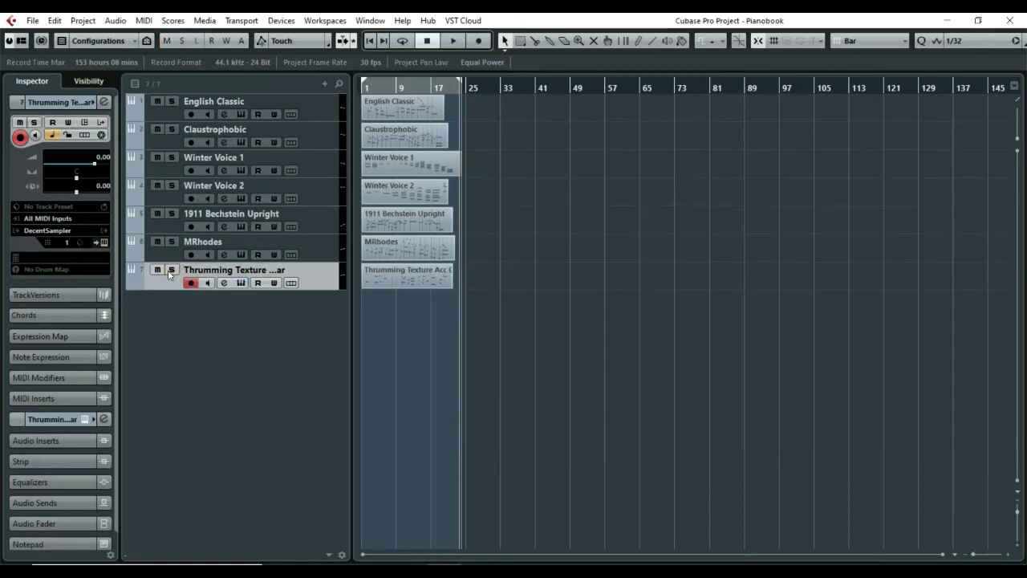